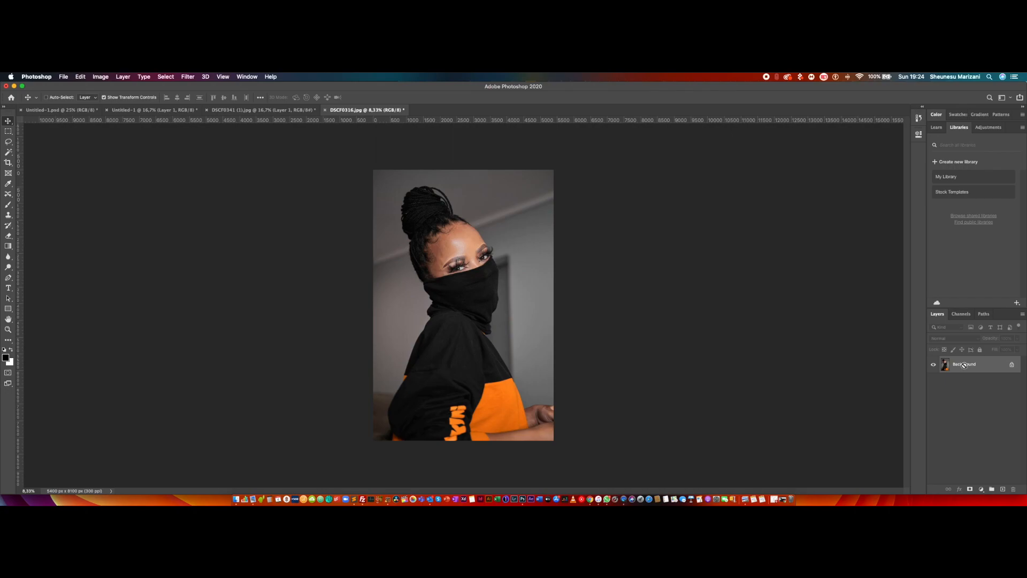
Duplicate the Background layer twice and set the top copy's blend mode to Vivid Light
key(super+j)
key(super+j)
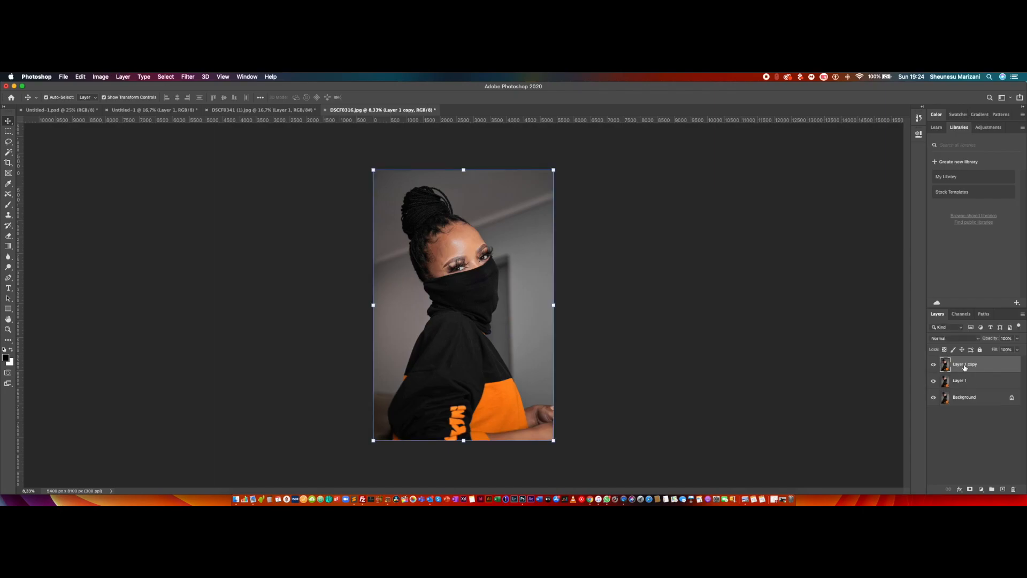
click(965, 339)
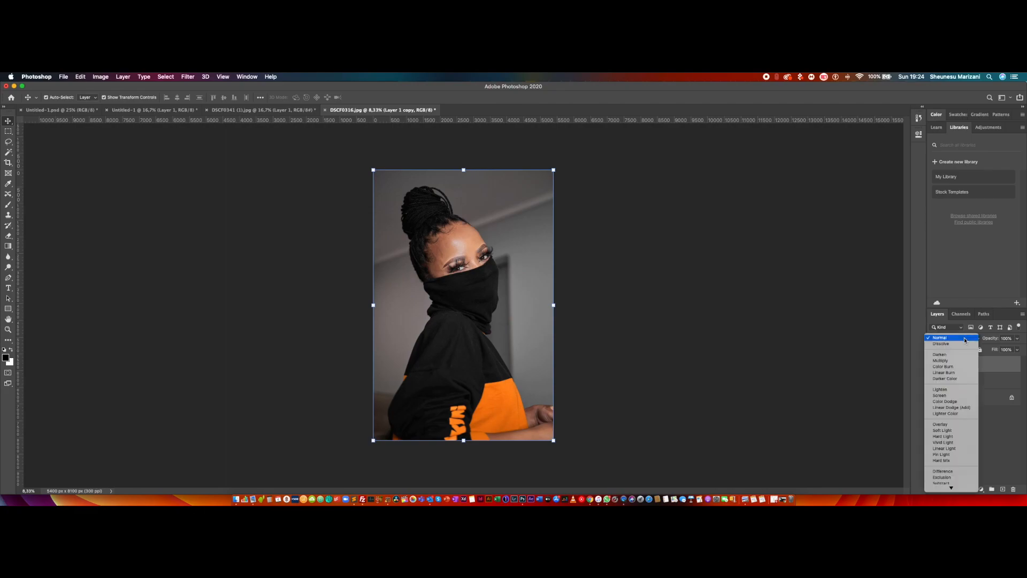
click(953, 443)
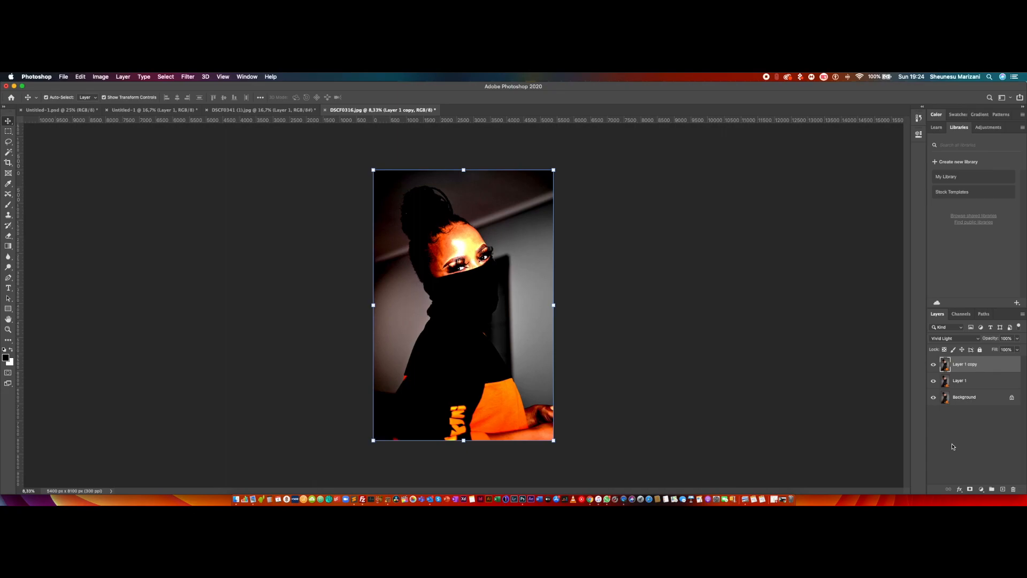
Invert the top copy's colors and apply a Gaussian Blur with a radius of 27.5 pixels
key(super+i)
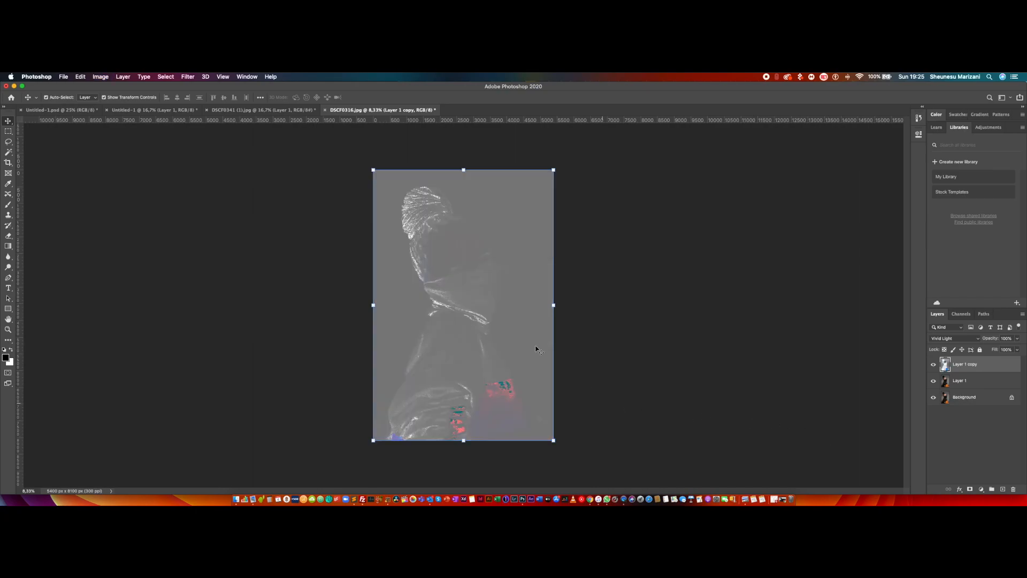
click(189, 78)
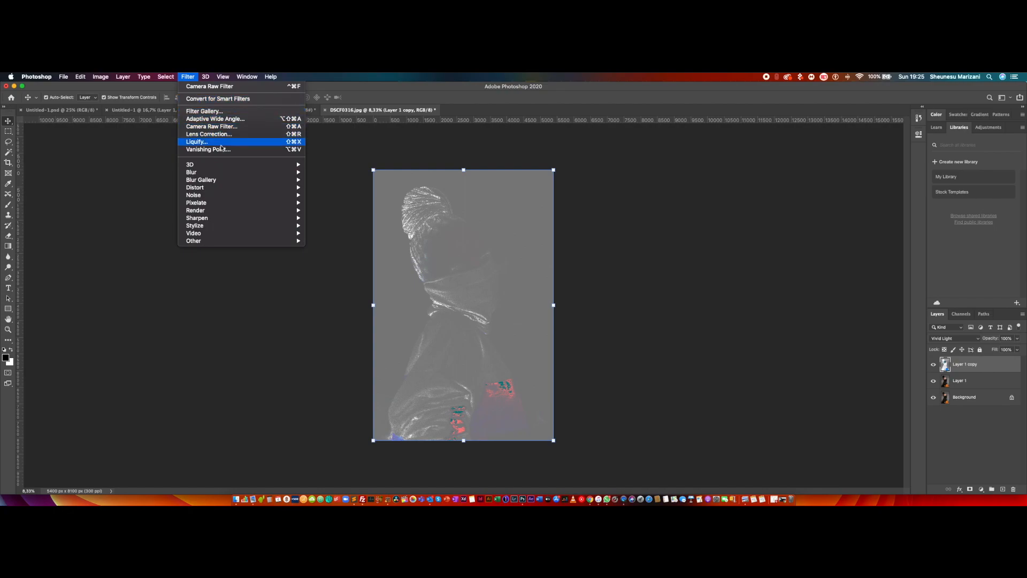
mouse_move(236, 176)
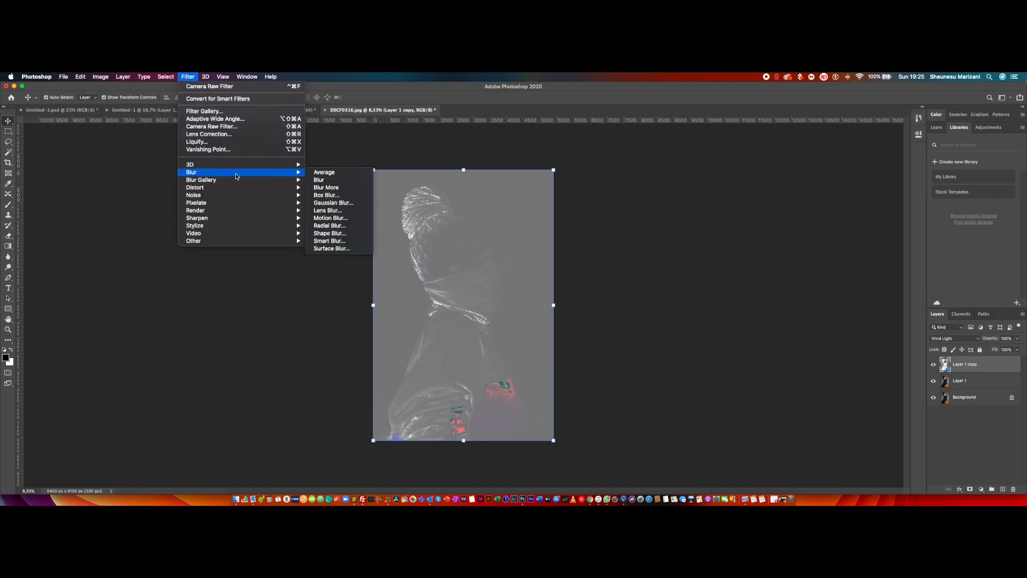
click(323, 210)
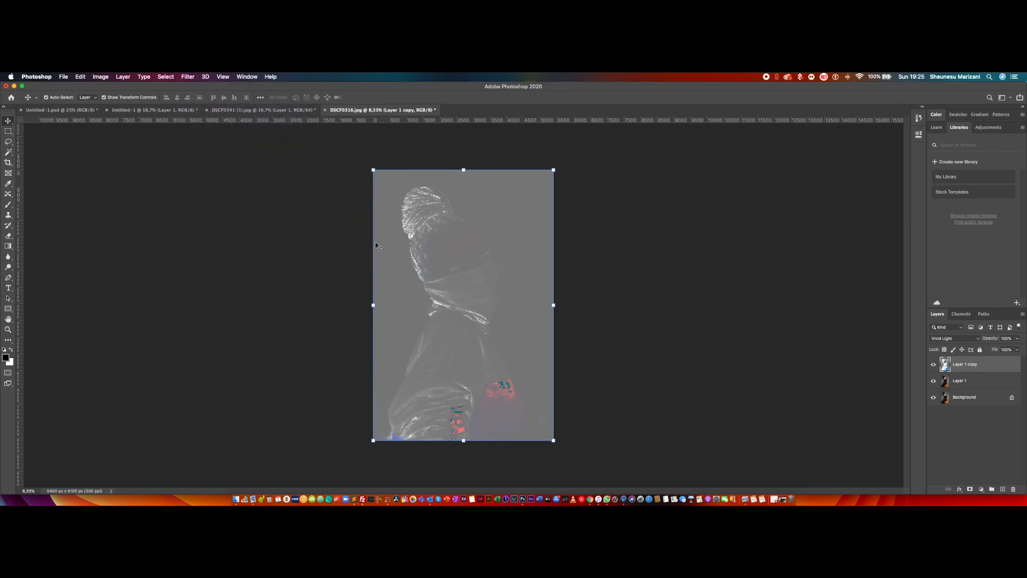
drag(709, 278, 713, 281)
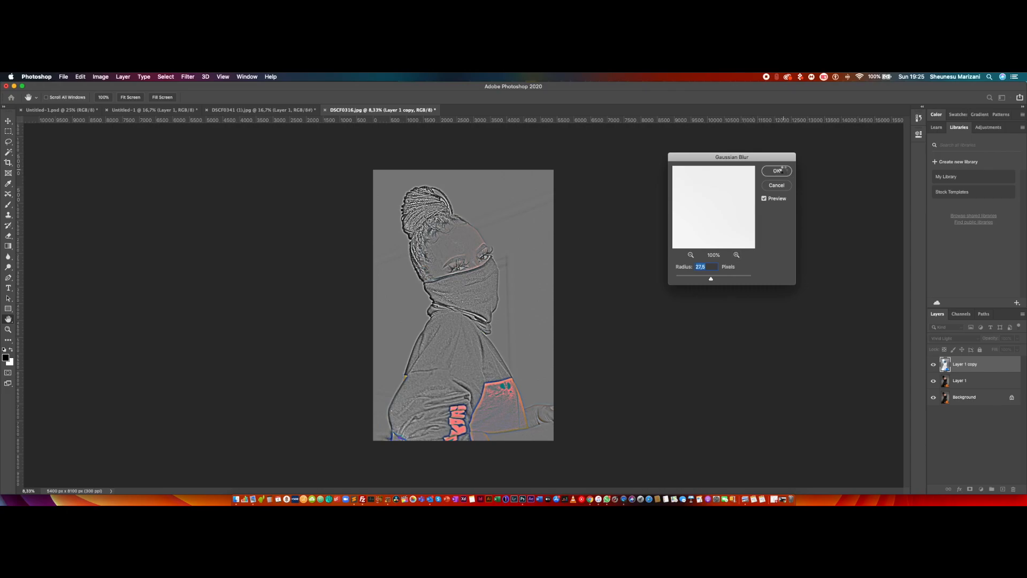
click(777, 171)
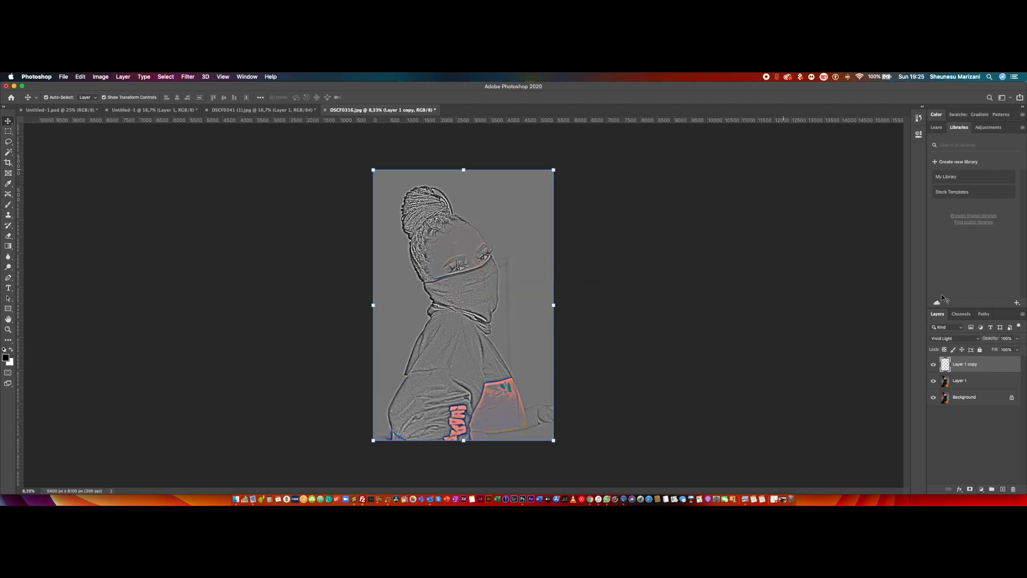
Merge the blurred Vivid Light copy with the Layer 1 duplicate beneath it
right_click(974, 364)
click(993, 366)
shift+click(983, 382)
right_click(983, 381)
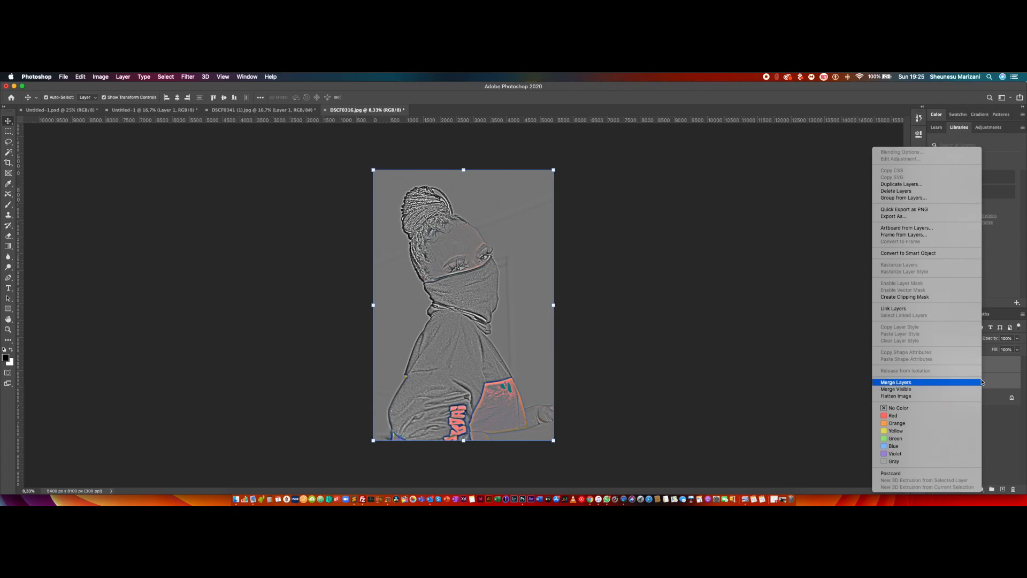
click(921, 383)
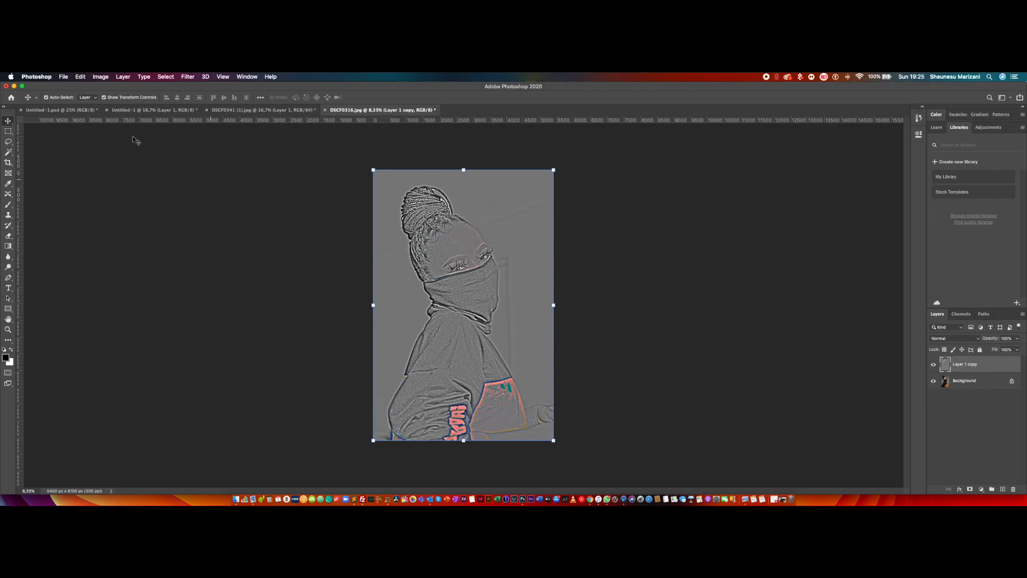
Remove the merged layer's color with a Hue/Saturation adjustment, setting Saturation to -100
click(100, 77)
mouse_move(110, 101)
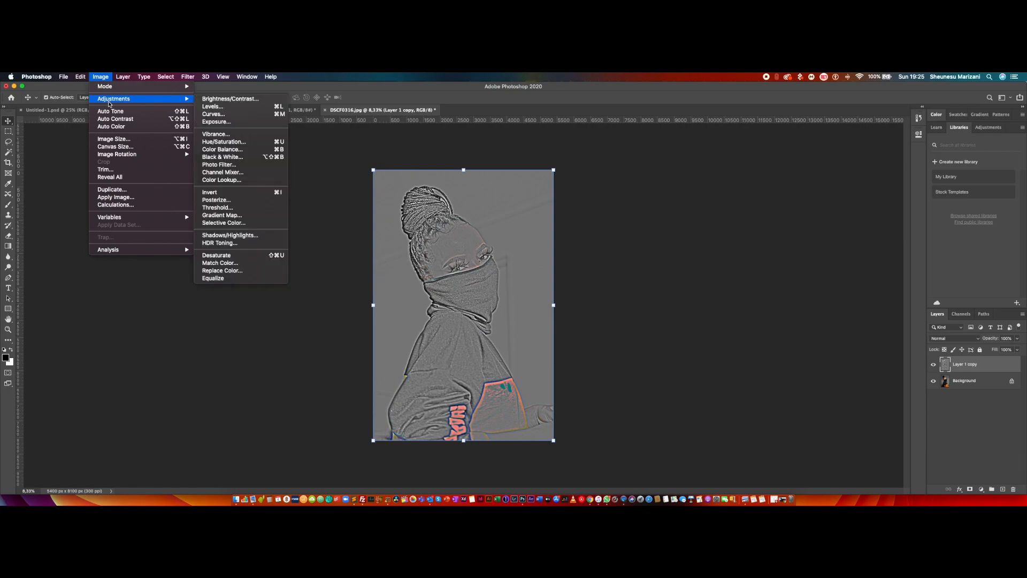
click(223, 143)
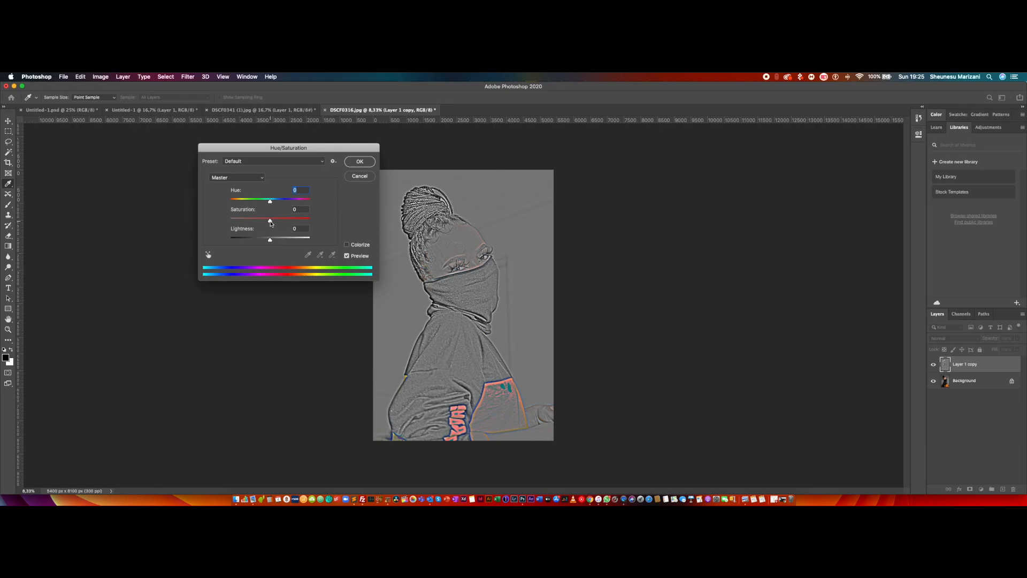
drag(269, 221, 226, 216)
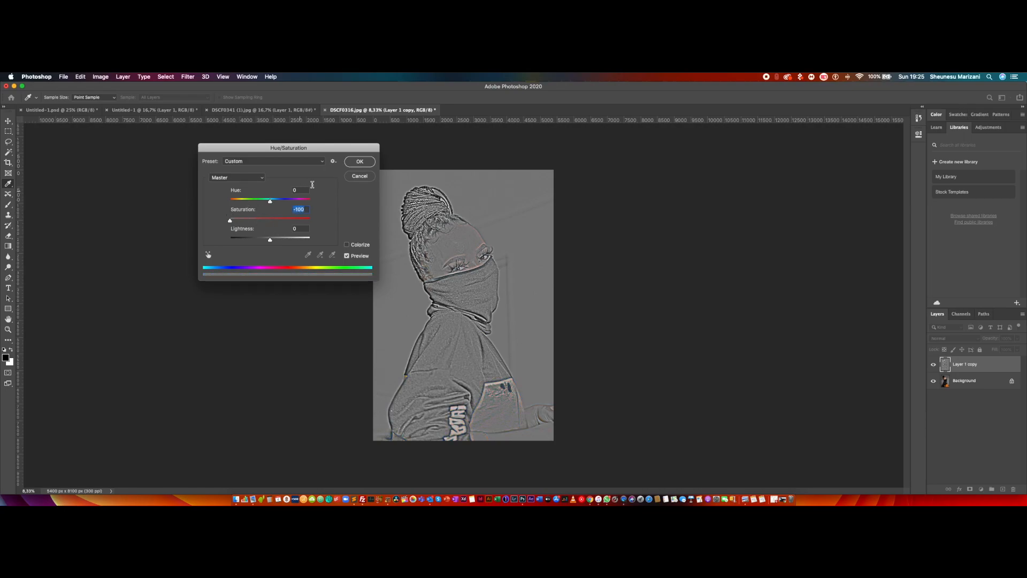
click(362, 166)
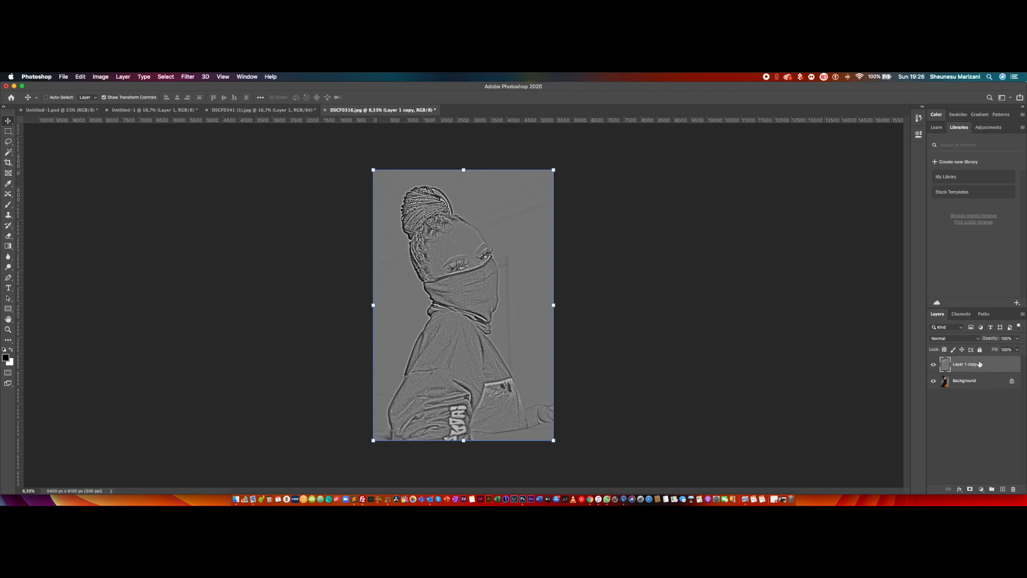
Invert the gray merged layer and set its blend mode to Overlay
key(shift+super+u)
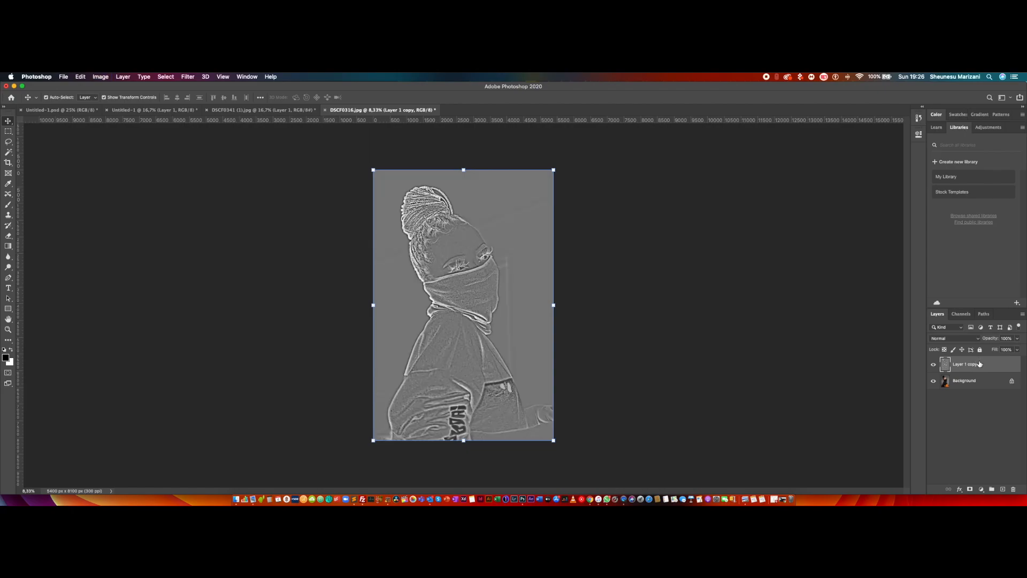
click(952, 338)
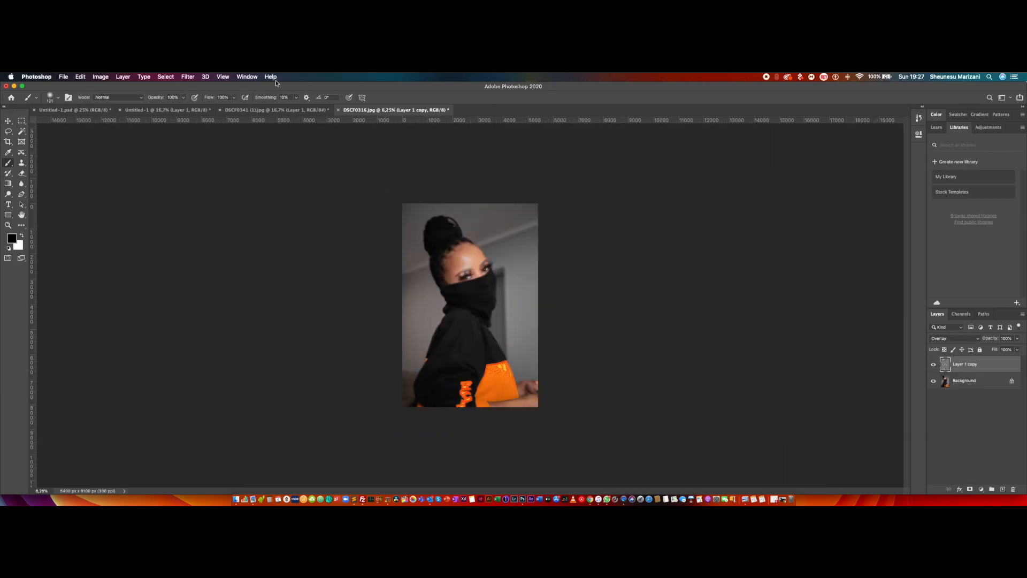
Apply a Gaussian Blur with a radius of about 7 pixels to the Overlay layer
click(188, 77)
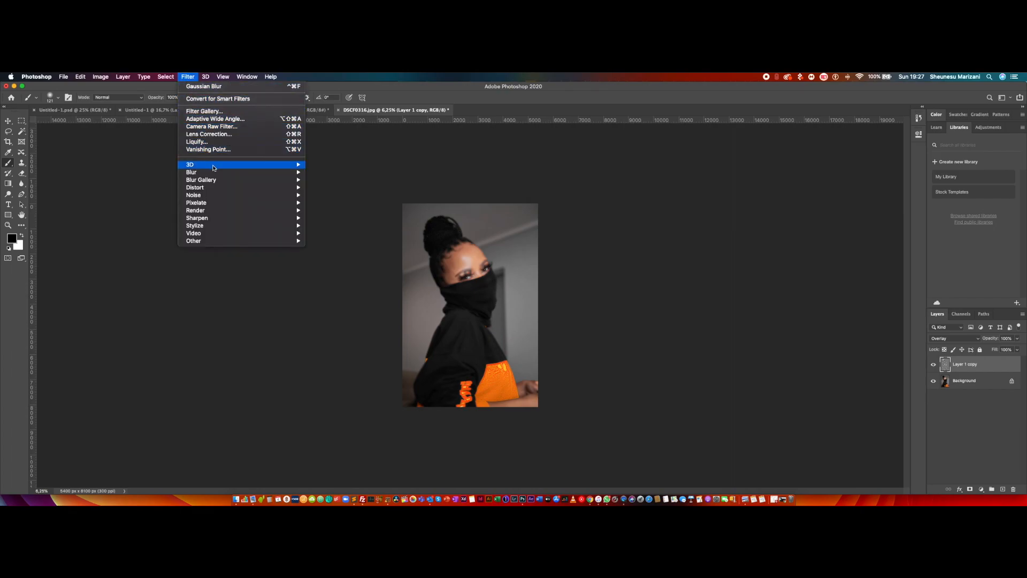
mouse_move(216, 171)
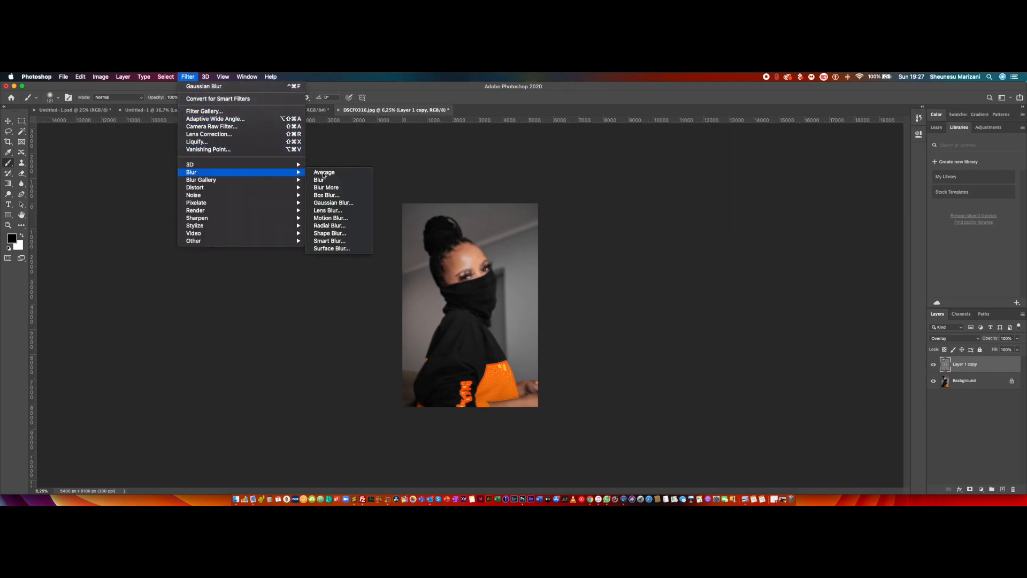
click(372, 208)
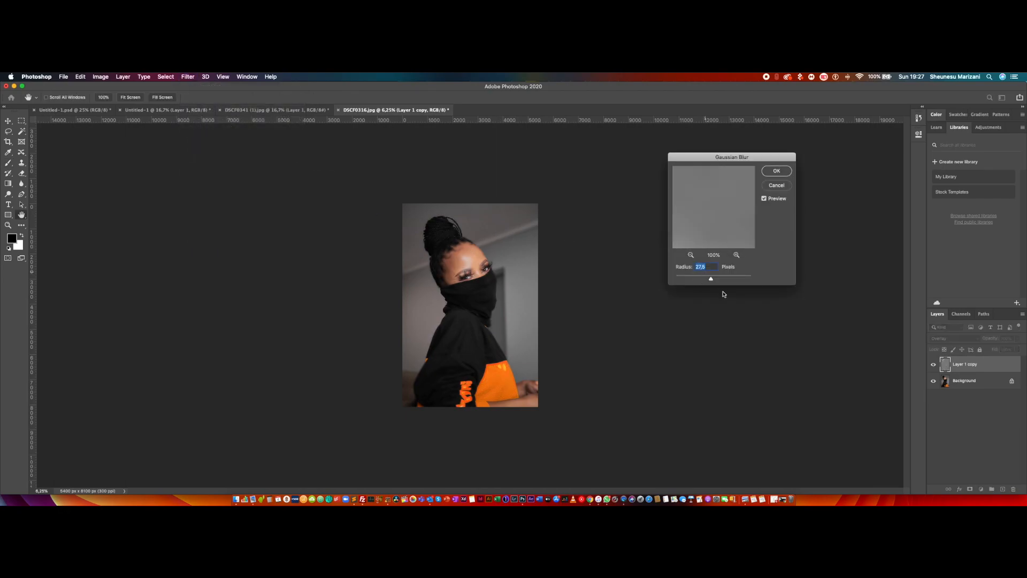
drag(712, 280, 687, 279)
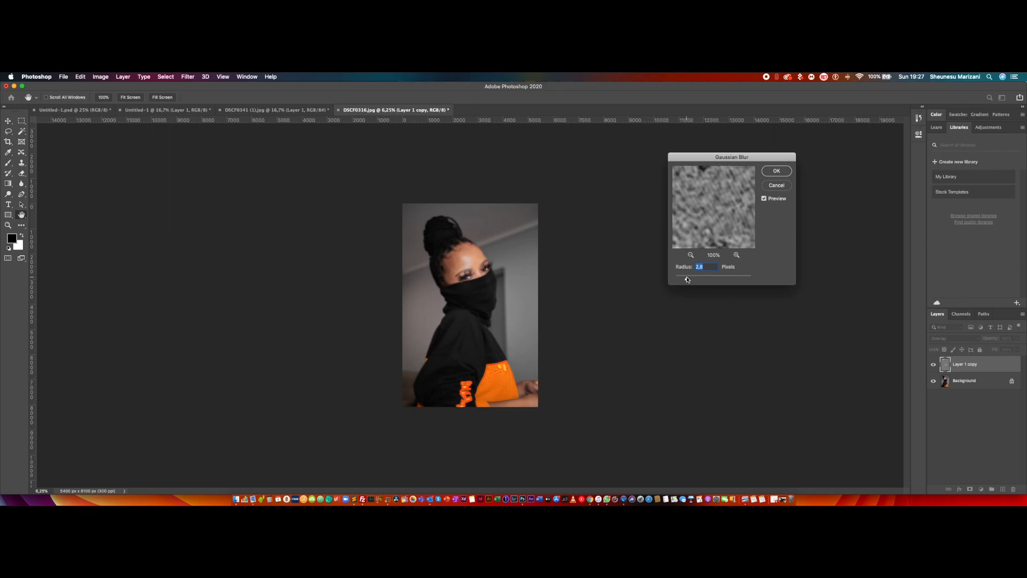
drag(687, 279, 700, 285)
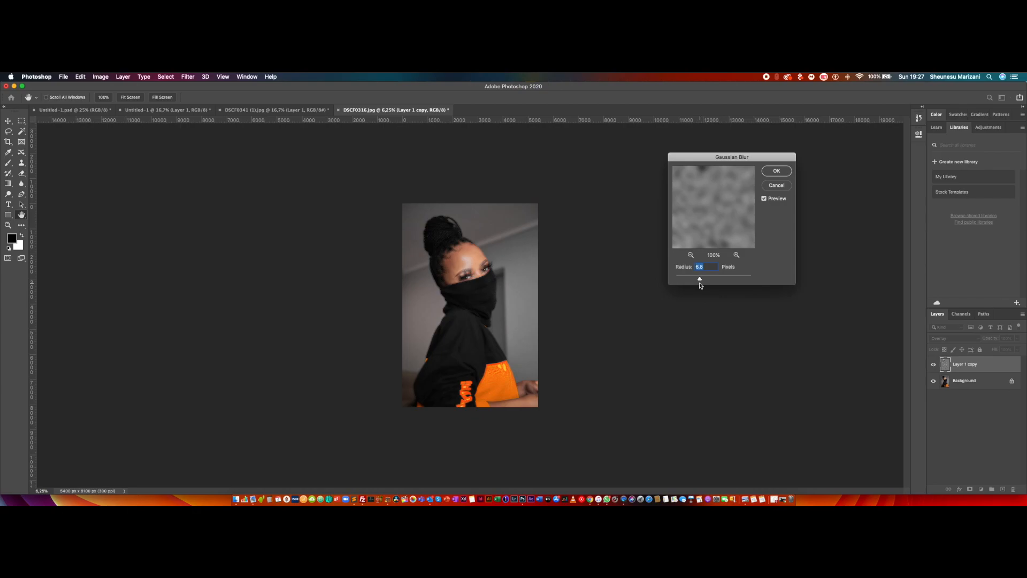
click(782, 171)
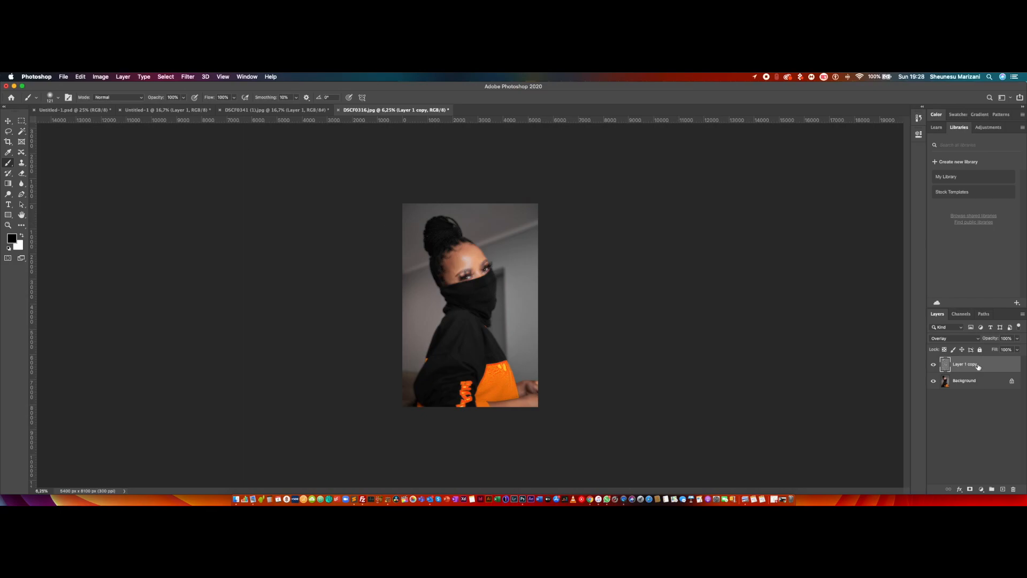
Add a layer mask to the Overlay layer and invert the mask to black
click(971, 489)
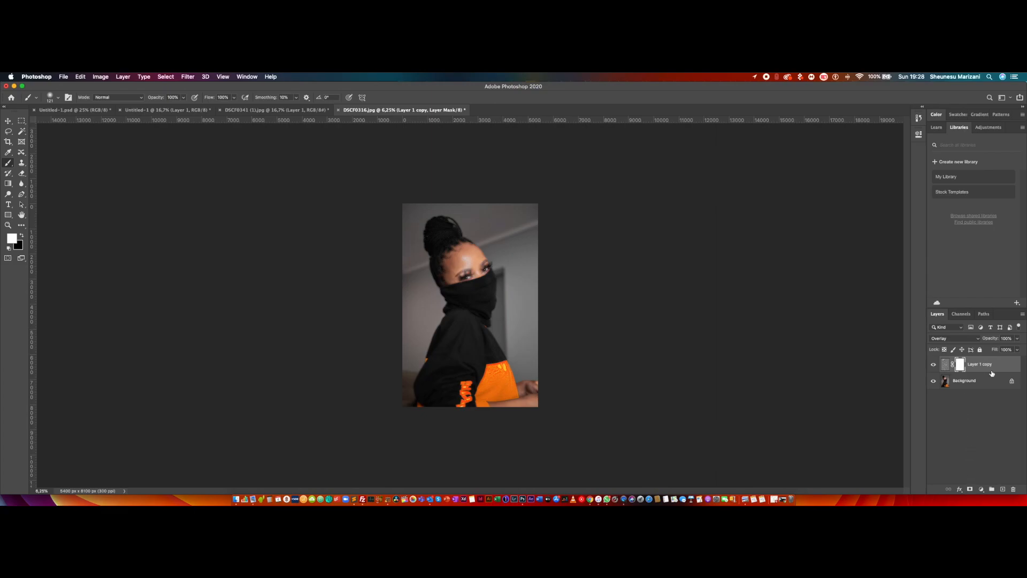
key(super+i)
Paint white on the mask over the forehead, and use a smaller brush for the skin between the eyes
key(super+plus)
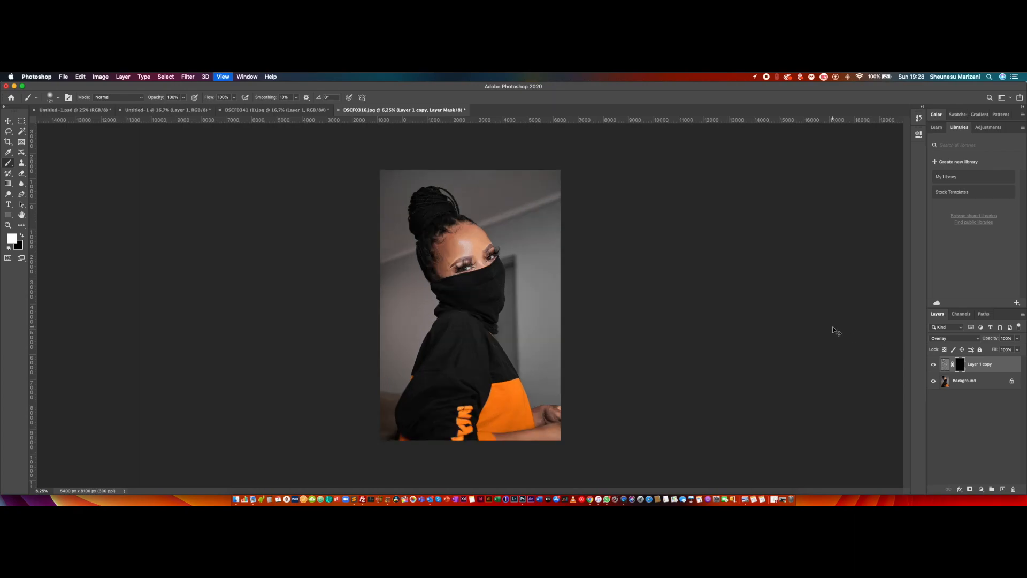
key(super+plus)
key(super+plus)
scroll(466, 192, up, 2)
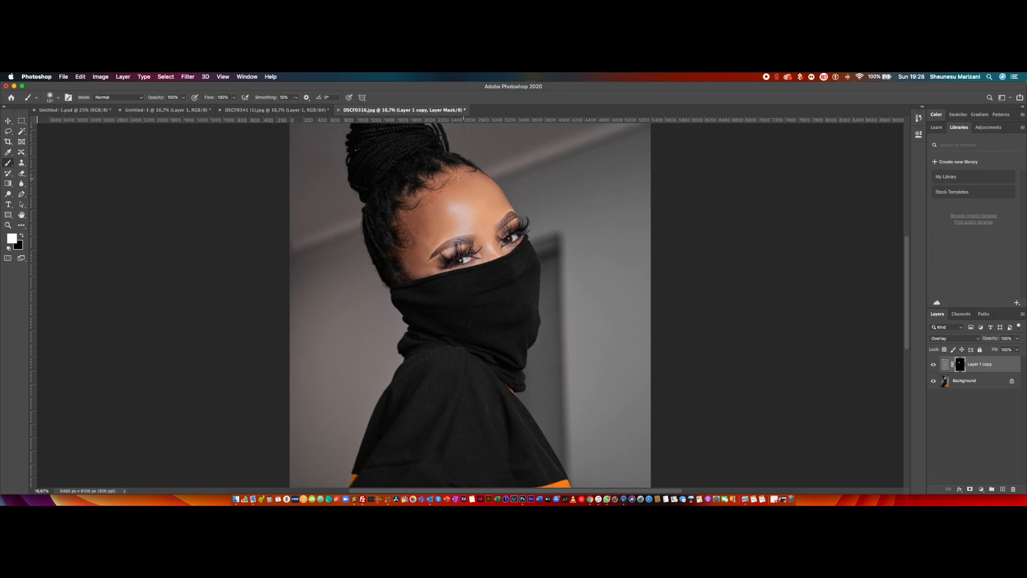
drag(458, 218, 470, 213)
right_click(492, 249)
click(545, 269)
click(489, 249)
Compare the portrait before and after skin smoothing by toggling the masked layer's visibility
key(super+minus)
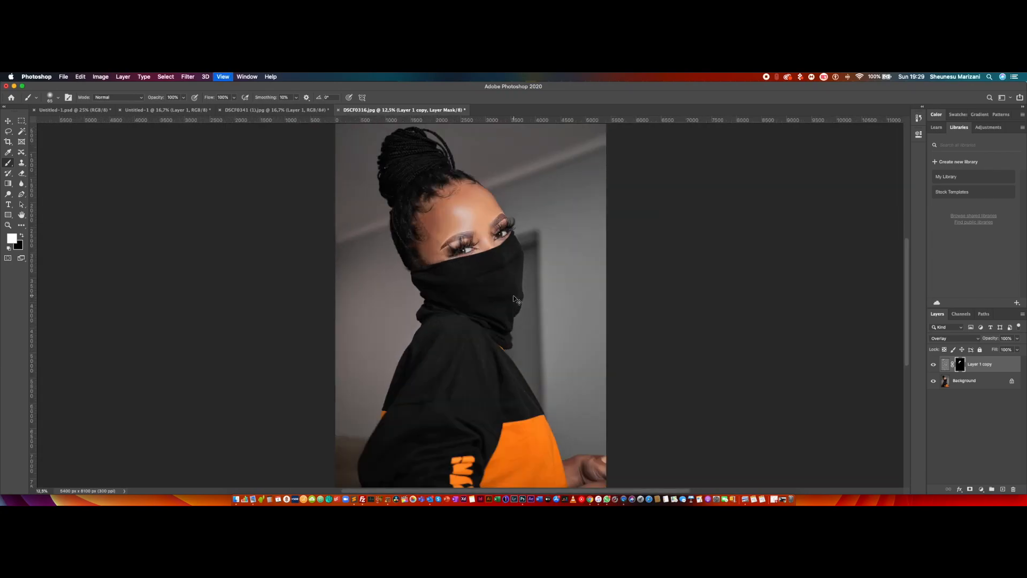
key(super+minus)
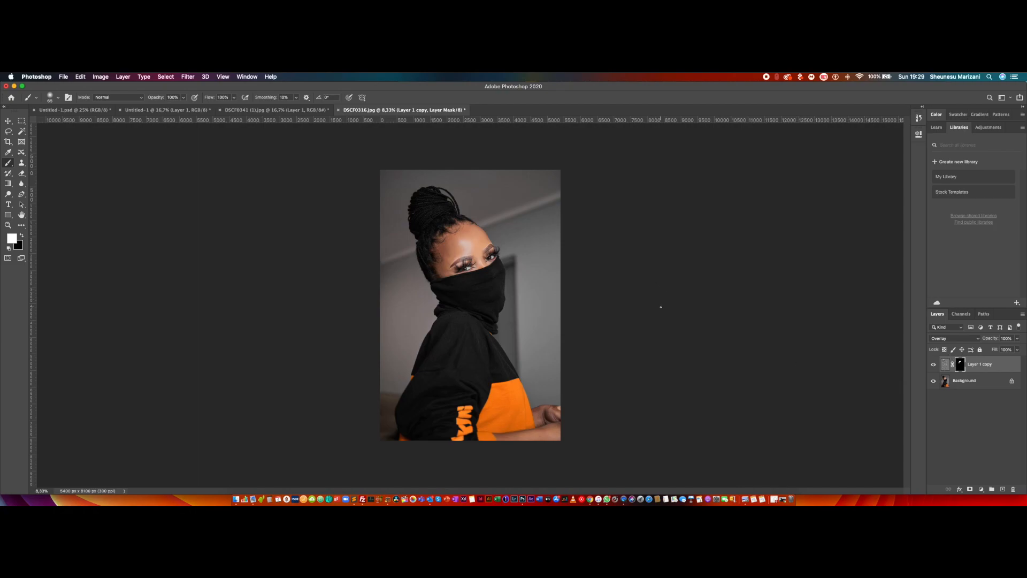
key(super+plus)
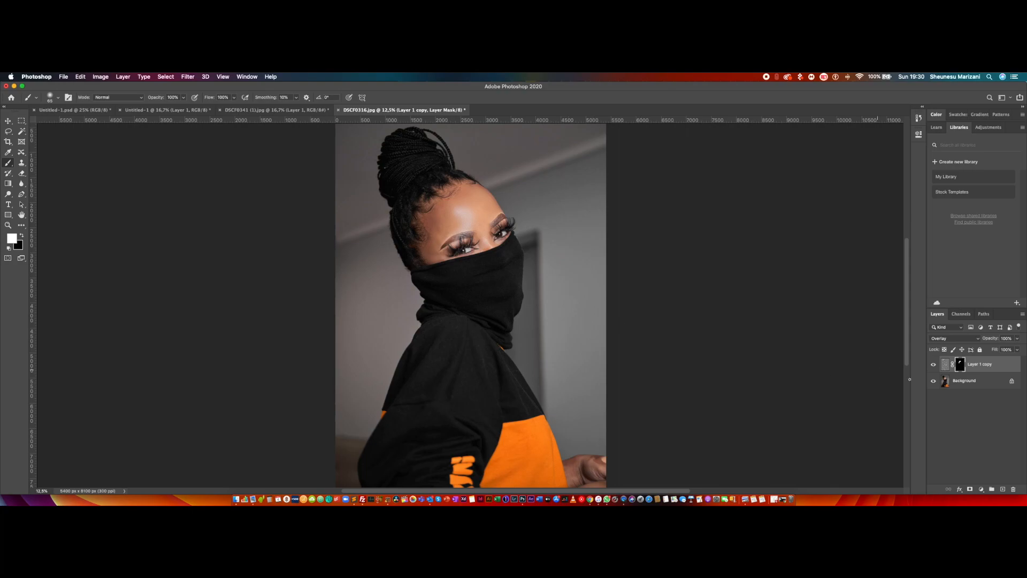
click(930, 366)
click(933, 366)
click(933, 367)
click(934, 367)
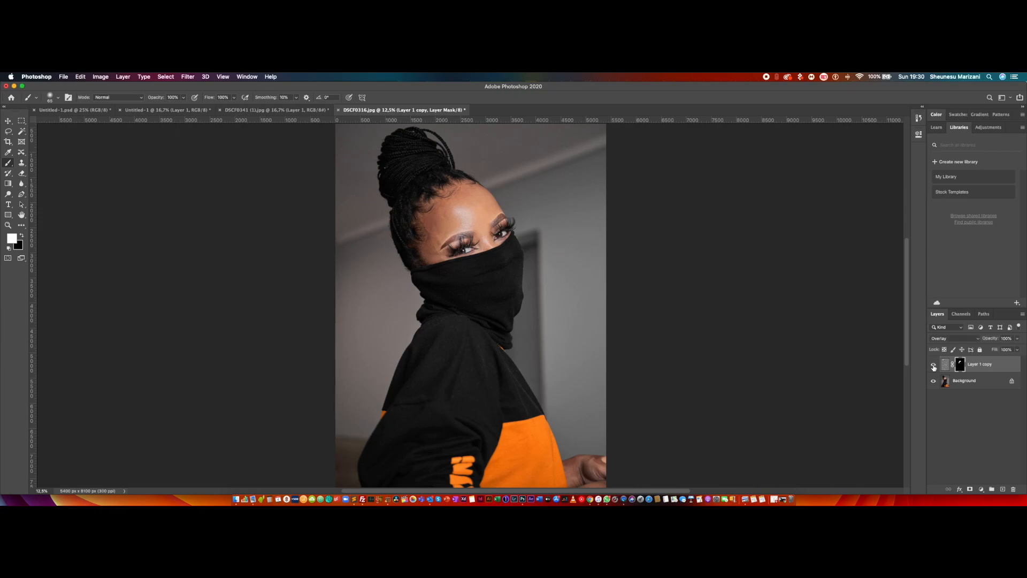